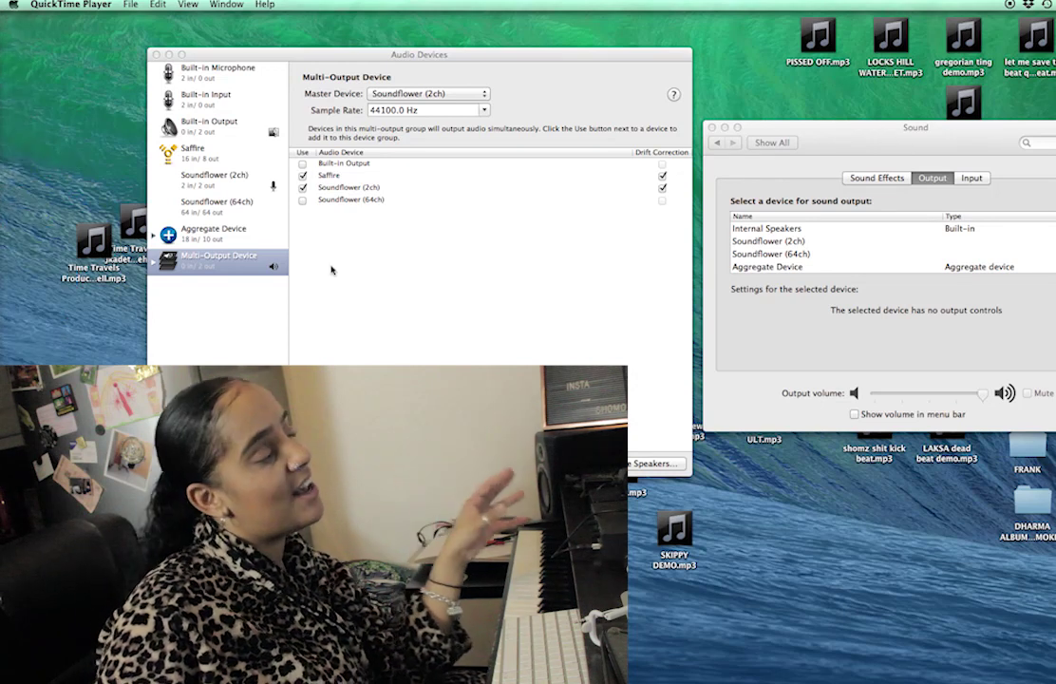
# Minimize the Audio Devices and Sound windows to clear the desktop.
pyautogui.click(168, 55)
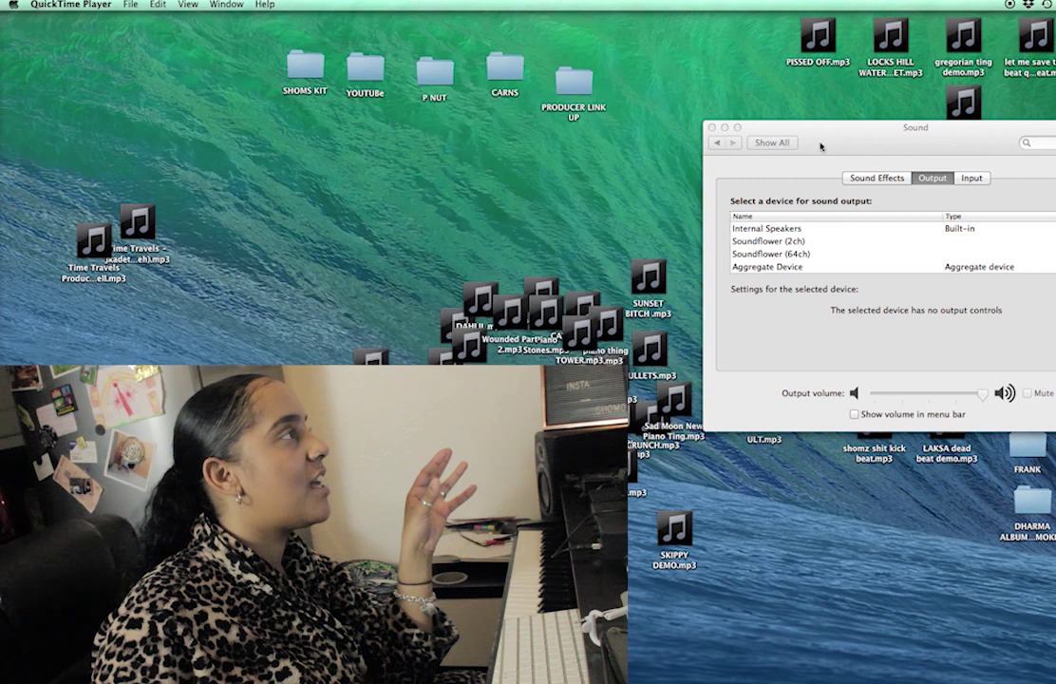
pyautogui.click(724, 127)
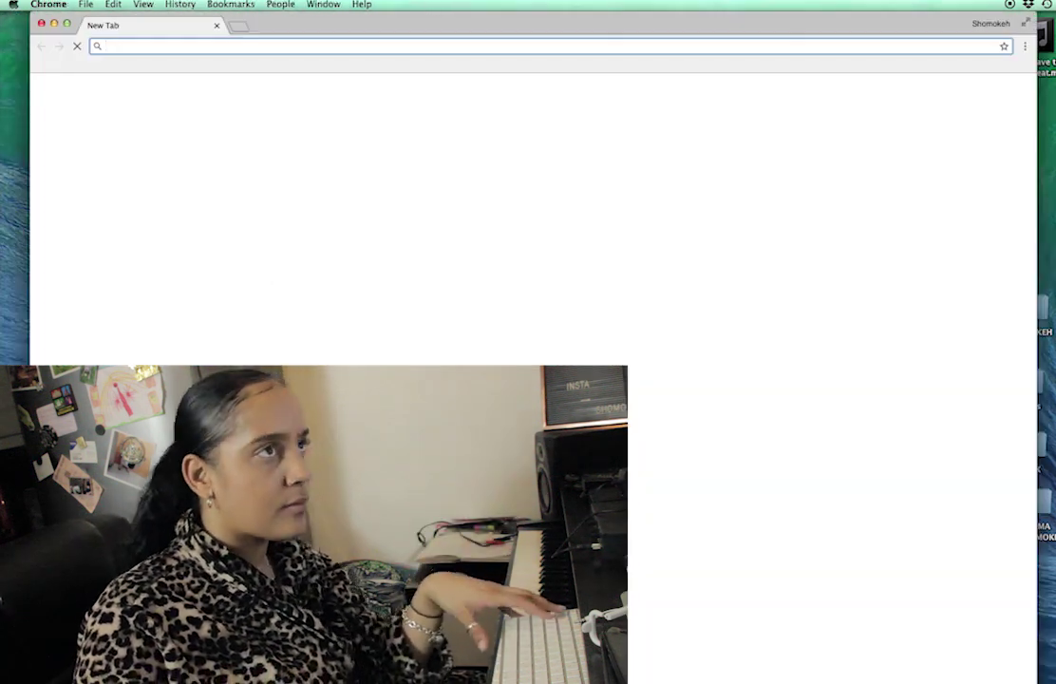
# Search the Mac for "soundflower" with Spotlight, look through the matching items and close the search.
pyautogui.press('super+space')
pyautogui.write('s')
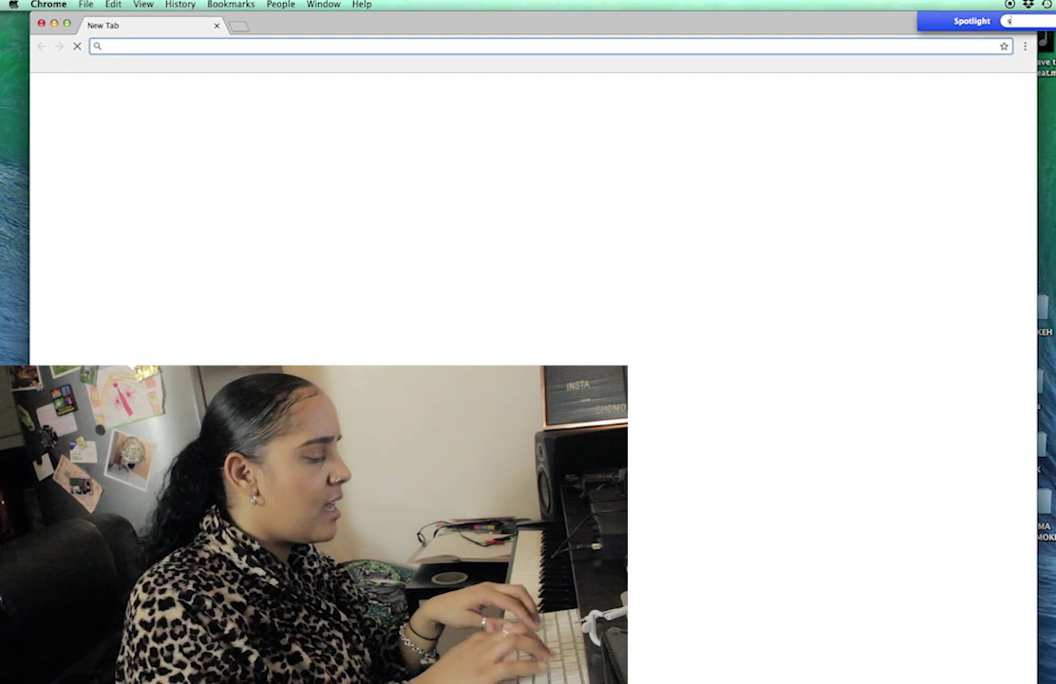
pyautogui.write('oundflower')
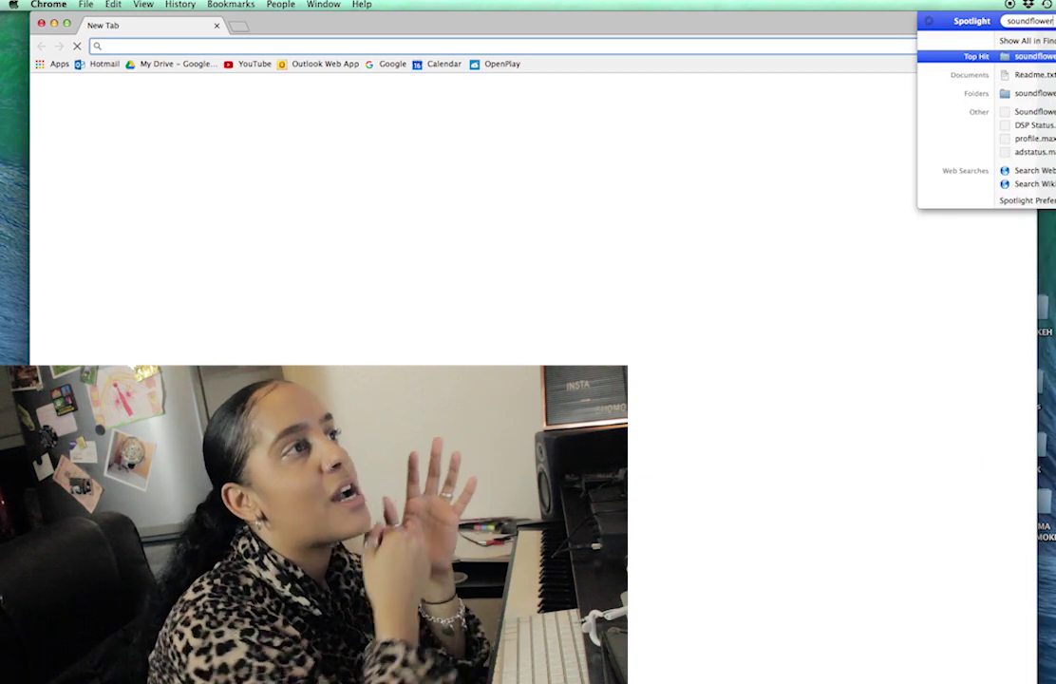
pyautogui.press('Down')
pyautogui.press('Down')
pyautogui.press('Down')
pyautogui.press('Down')
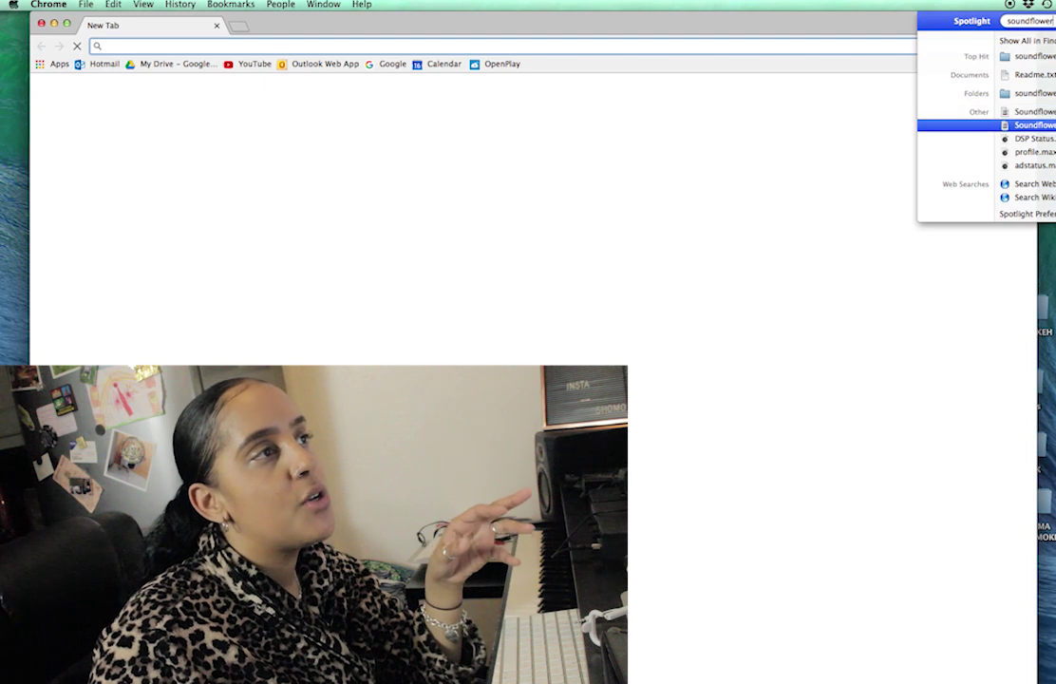
pyautogui.press('Down')
pyautogui.press('Down')
pyautogui.press('Down')
pyautogui.press('Down')
pyautogui.press('Down')
pyautogui.press('Up')
pyautogui.press('Up')
pyautogui.press('Up')
pyautogui.press('Up')
pyautogui.press('Up')
pyautogui.press('Up')
pyautogui.press('Up')
pyautogui.press('Up')
pyautogui.press('Up')
pyautogui.press('Up')
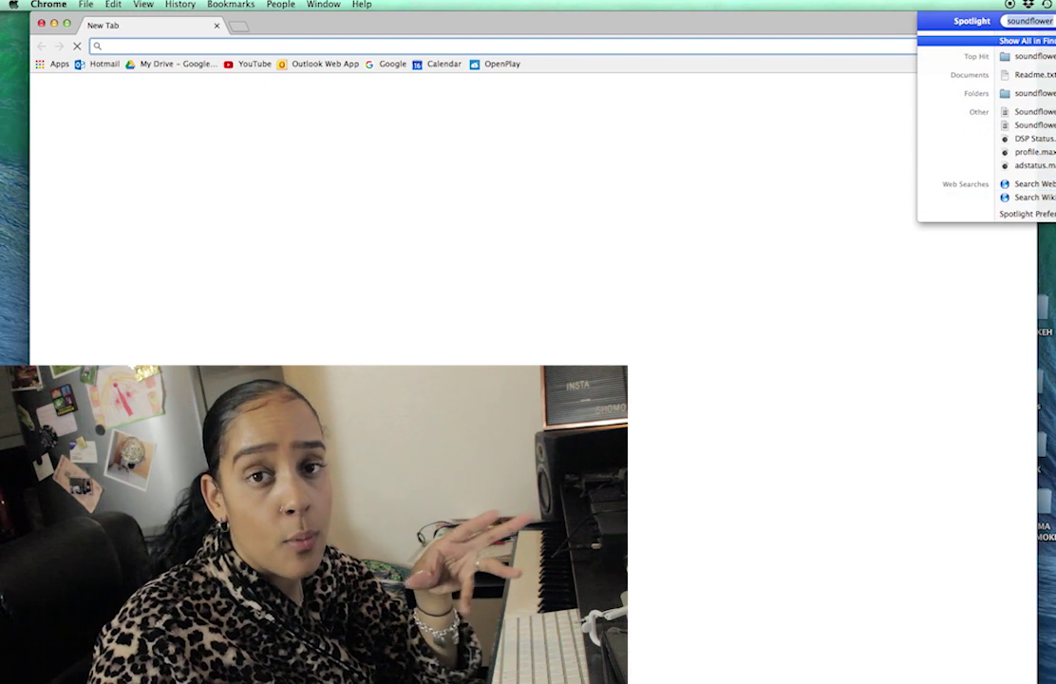
pyautogui.press('Escape')
pyautogui.press('Escape')
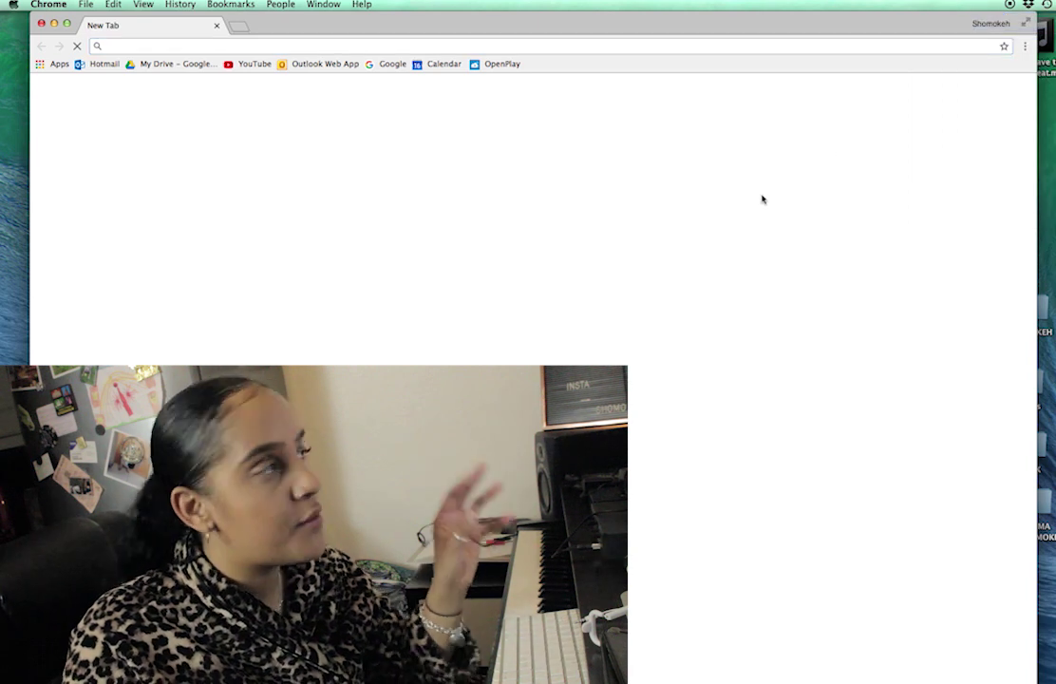
# Search Google for "soundflower" in the browser and dismiss the address suggestion bar.
pyautogui.click(113, 45)
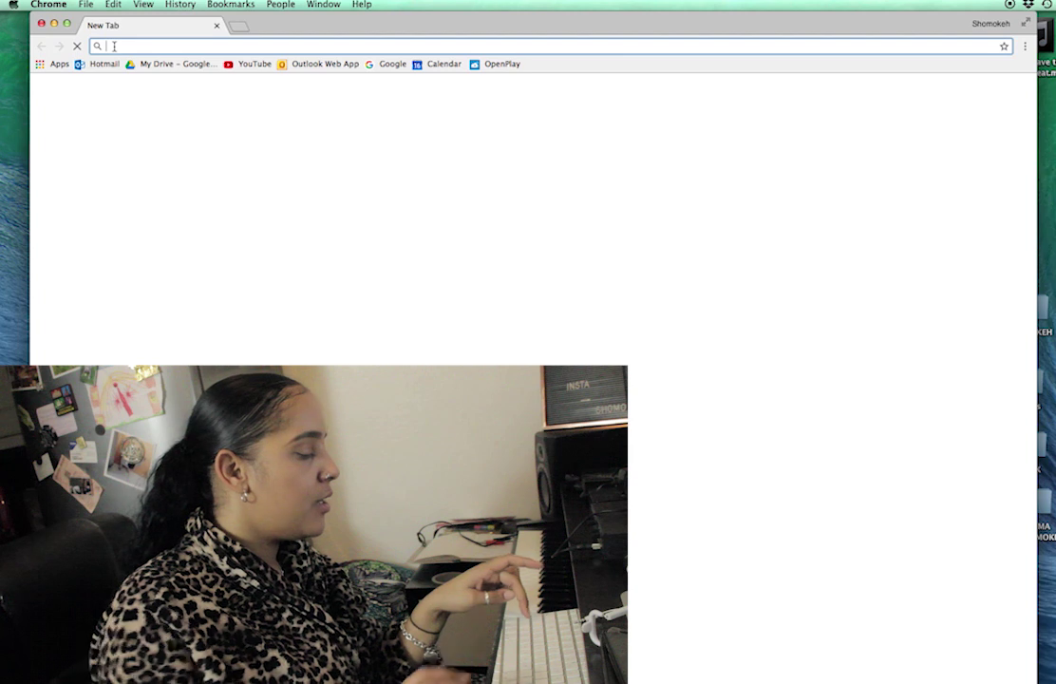
pyautogui.write('soundflower')
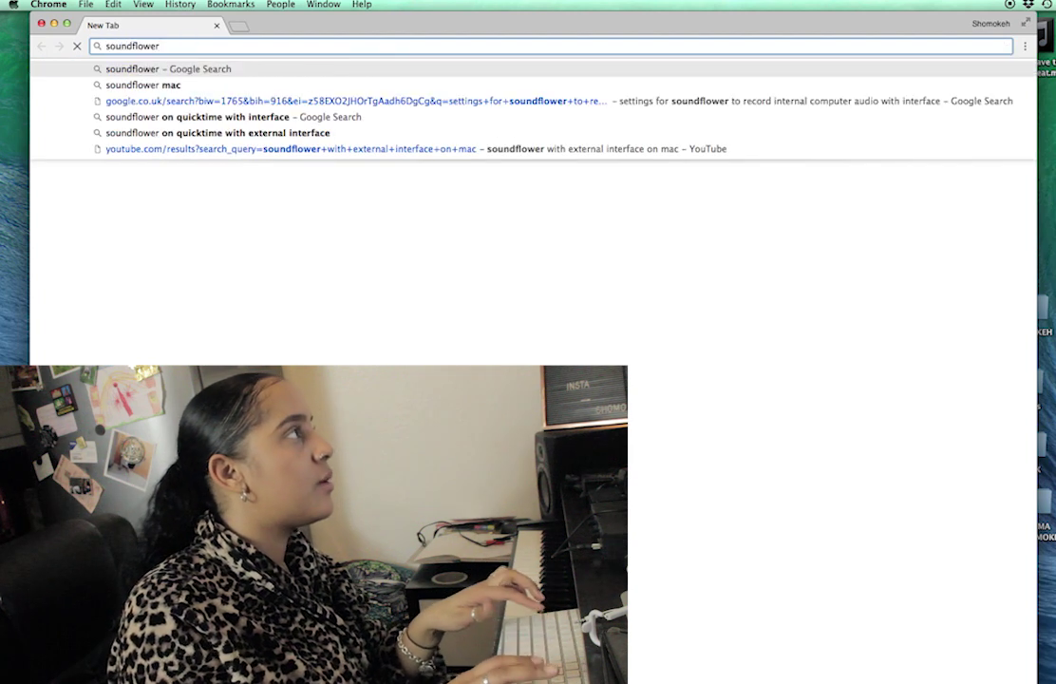
pyautogui.press('Return')
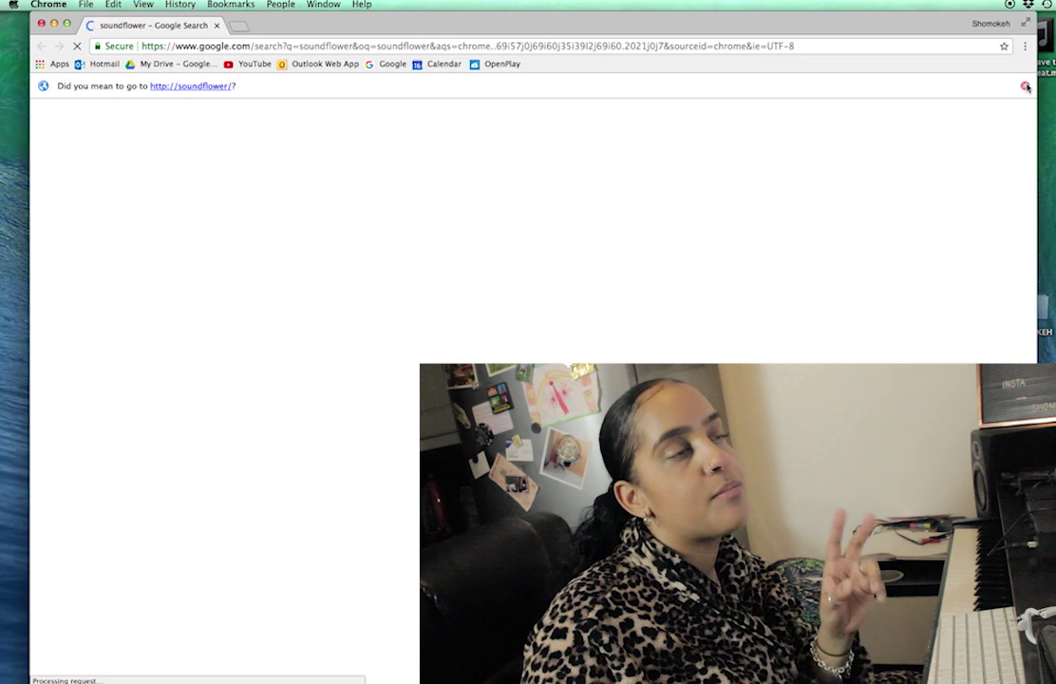
pyautogui.click(1026, 86)
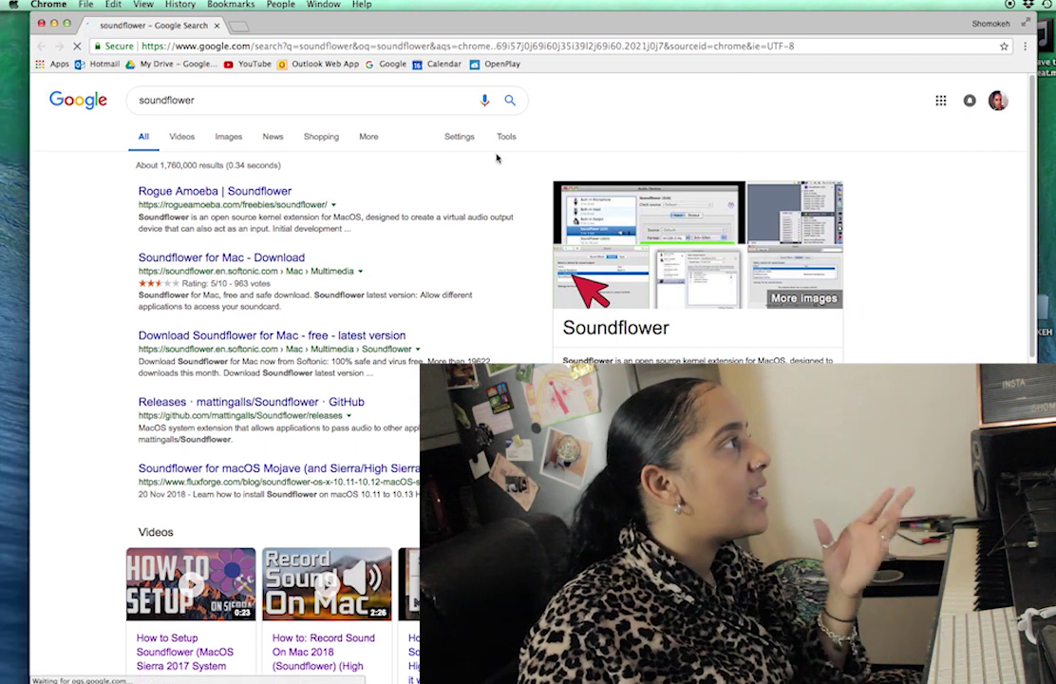
# Examine the Google results for Soundflower download pages and setup videos, and minimize the browser window.
pyautogui.scroll(-3, 496, 169)
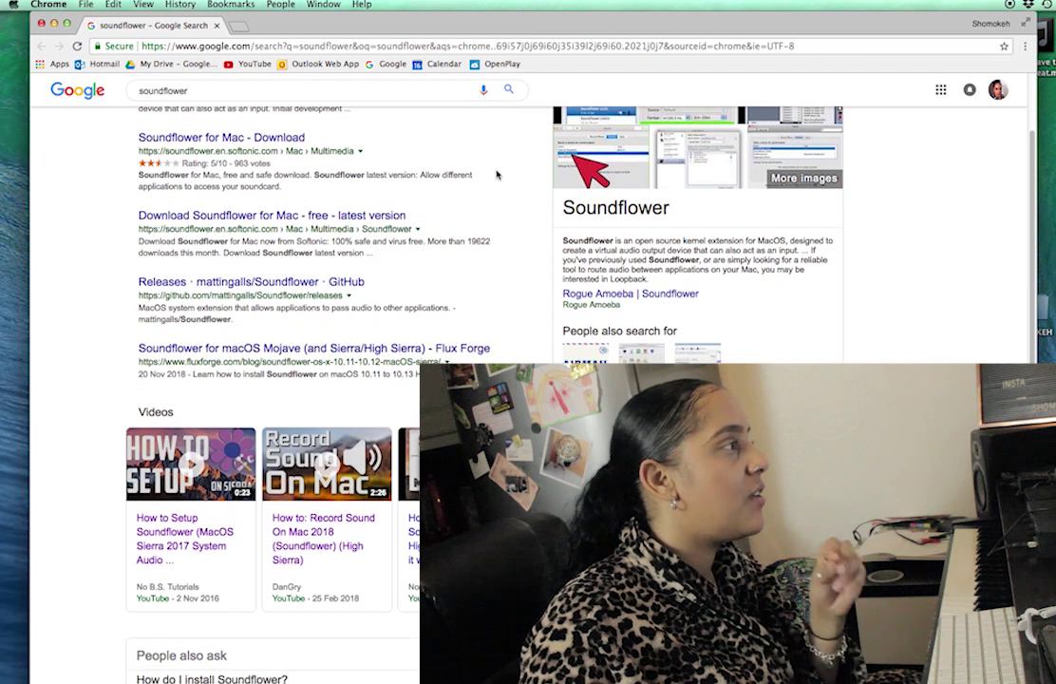
pyautogui.scroll(-5, 495, 175)
pyautogui.scroll(2, 496, 174)
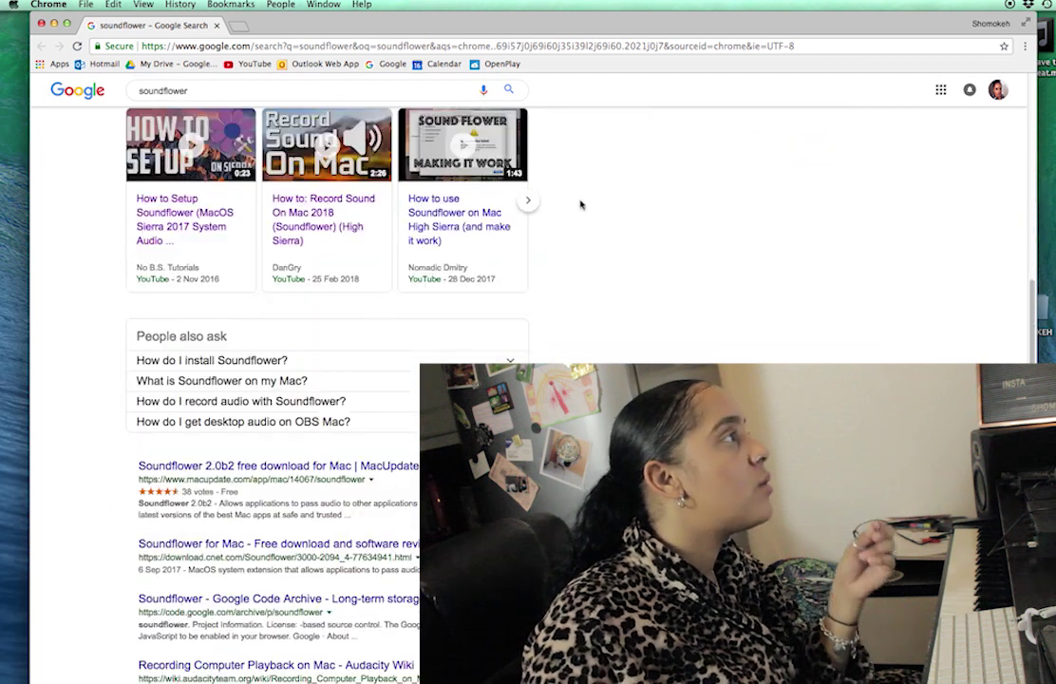
pyautogui.scroll(2, 580, 212)
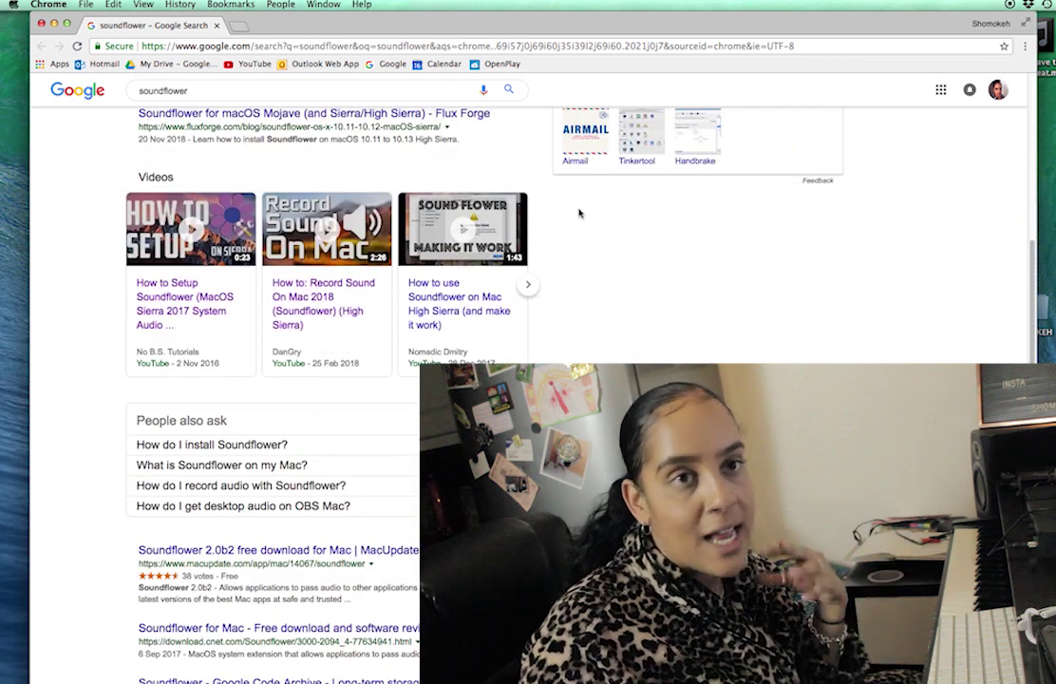
pyautogui.scroll(1, 579, 213)
pyautogui.scroll(5, 579, 212)
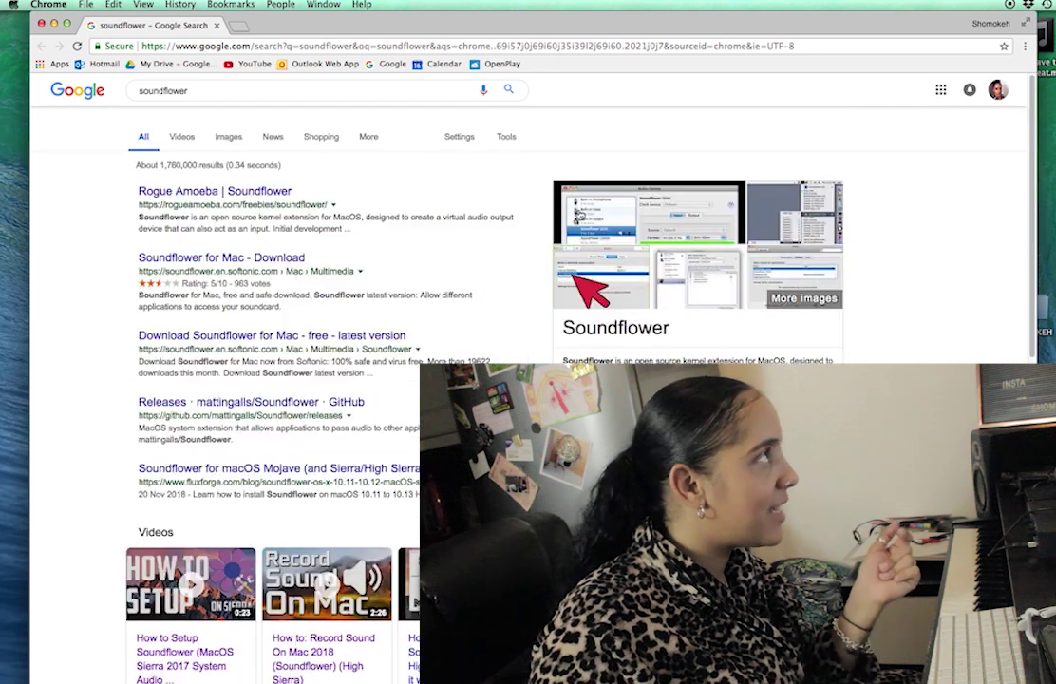
pyautogui.click(55, 24)
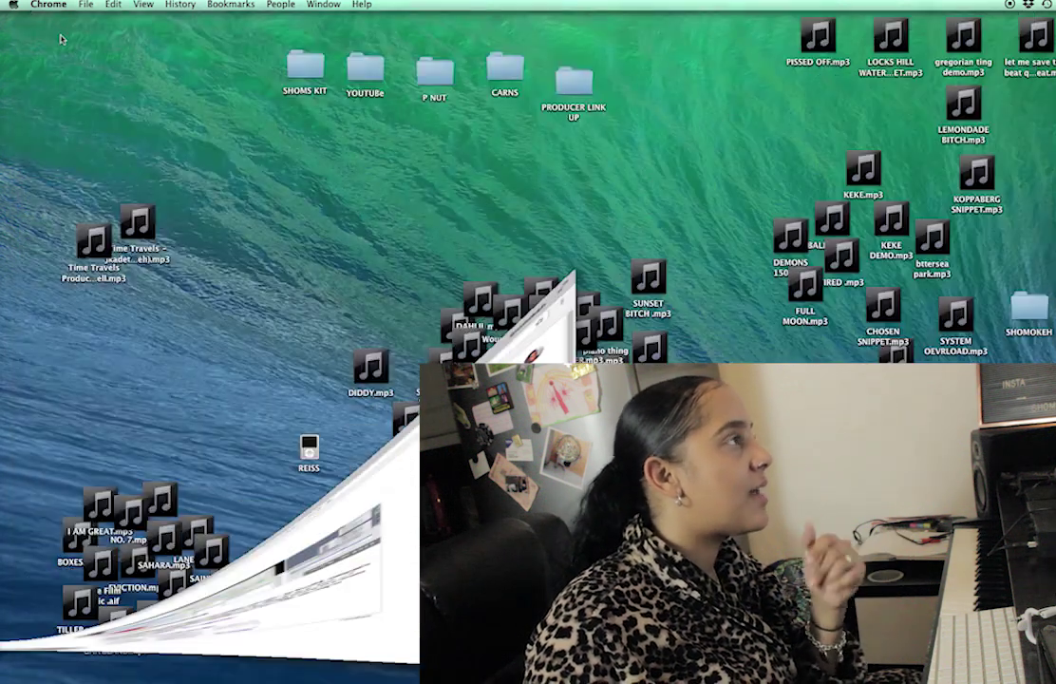
# Switch to Audio MIDI Setup to show the audio devices and bring up the Sound preferences beside it.
pyautogui.moveTo(3, 349)
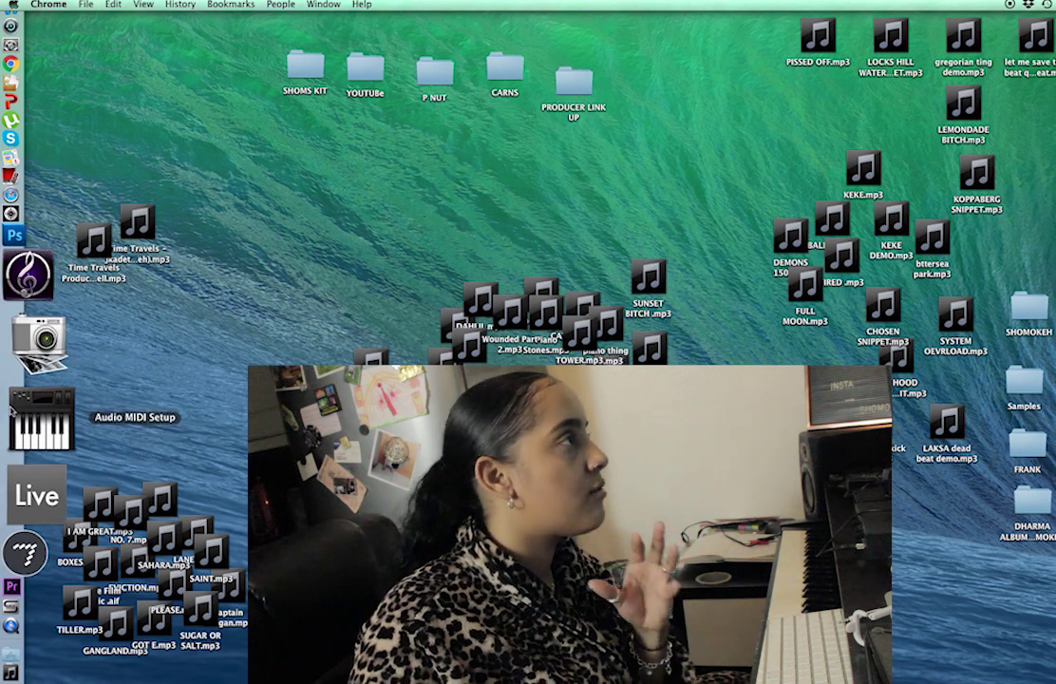
pyautogui.click(12, 408)
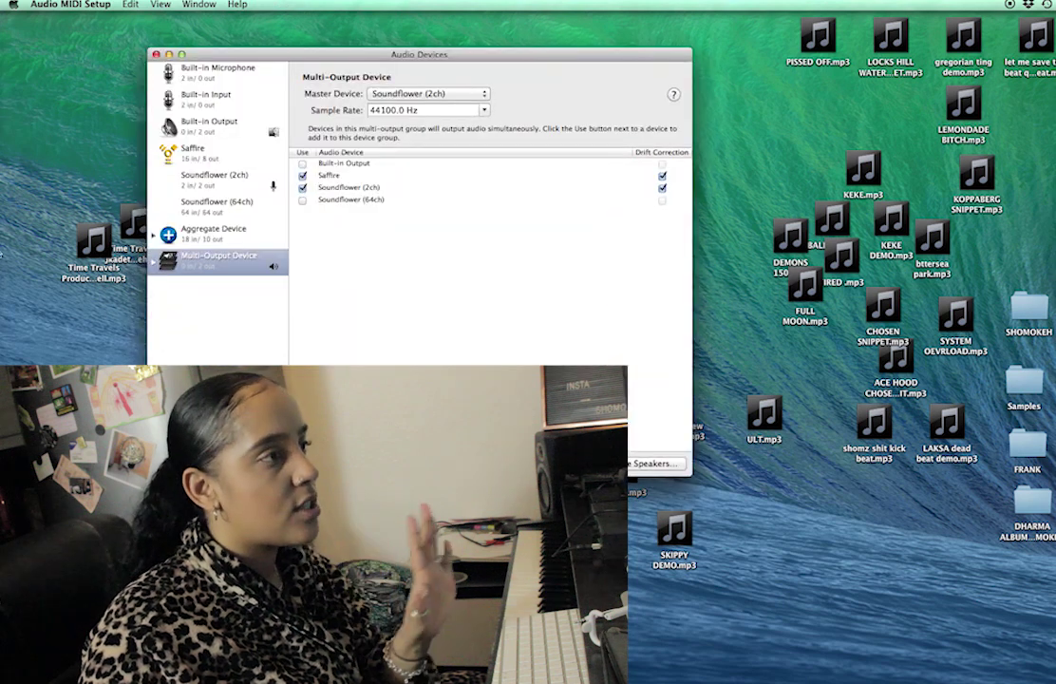
pyautogui.click(40, 169)
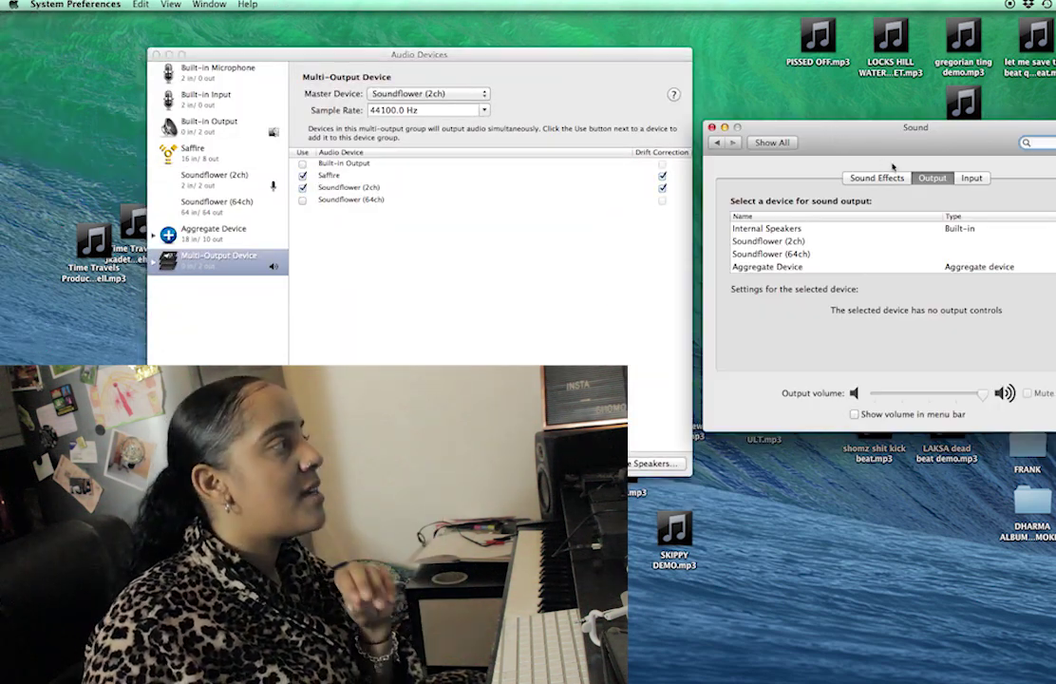
# Inspect the settings of the Saffire interface and the Soundflower (2ch) device in Audio MIDI Setup.
pyautogui.click(242, 169)
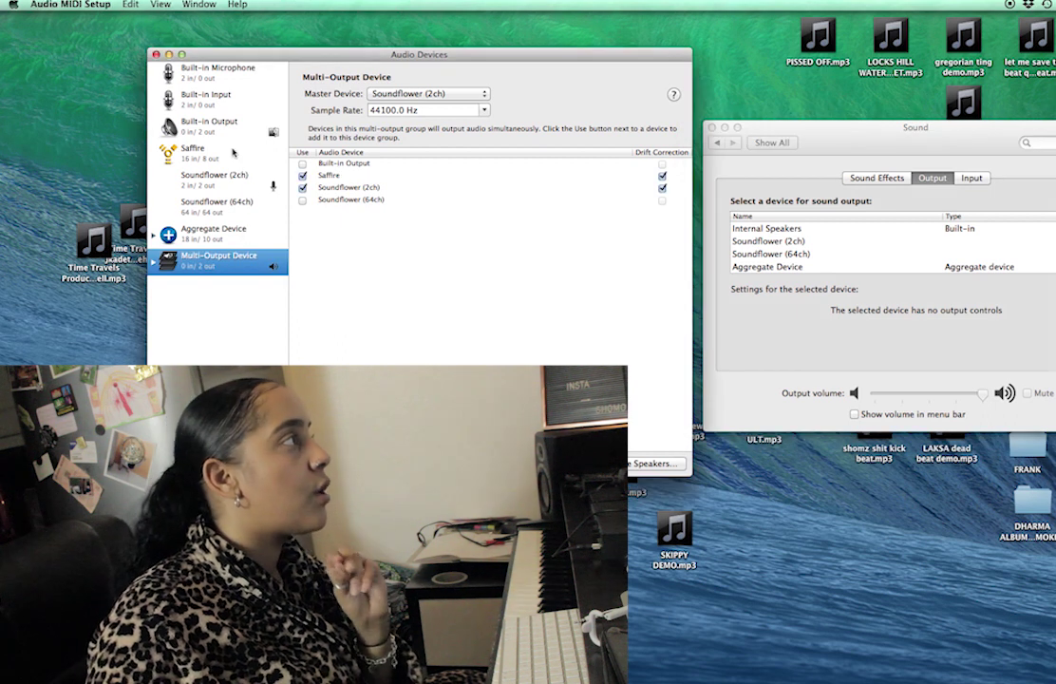
pyautogui.click(234, 156)
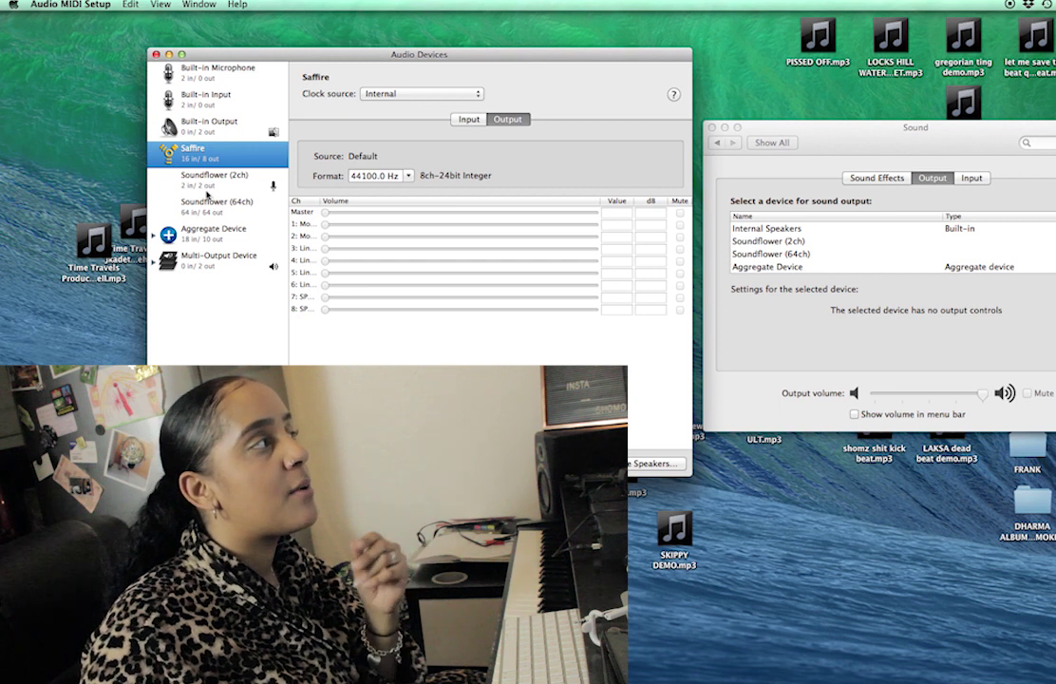
pyautogui.click(206, 190)
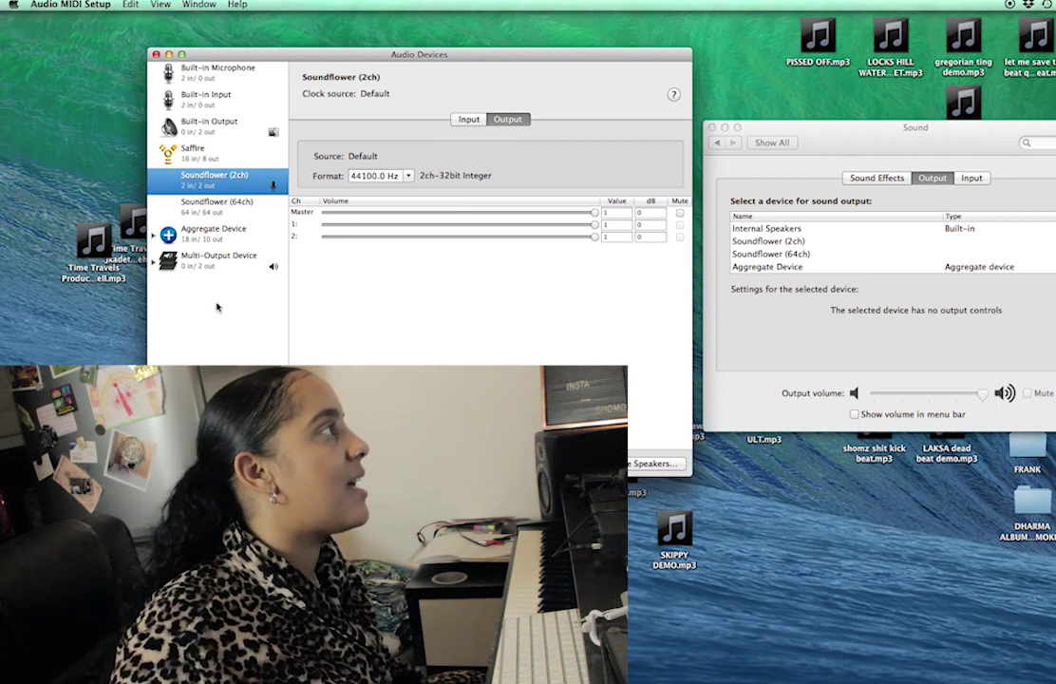
# Show the option for creating an aggregate device and inspect the existing Aggregate Device's settings.
pyautogui.moveTo(29, 297)
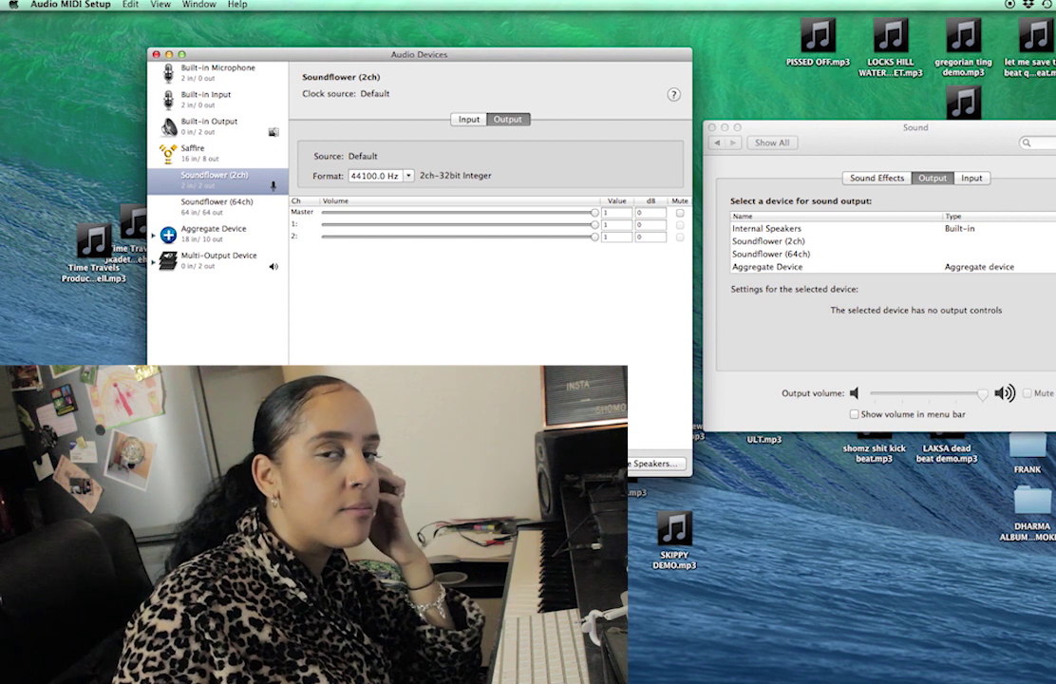
pyautogui.click(157, 469)
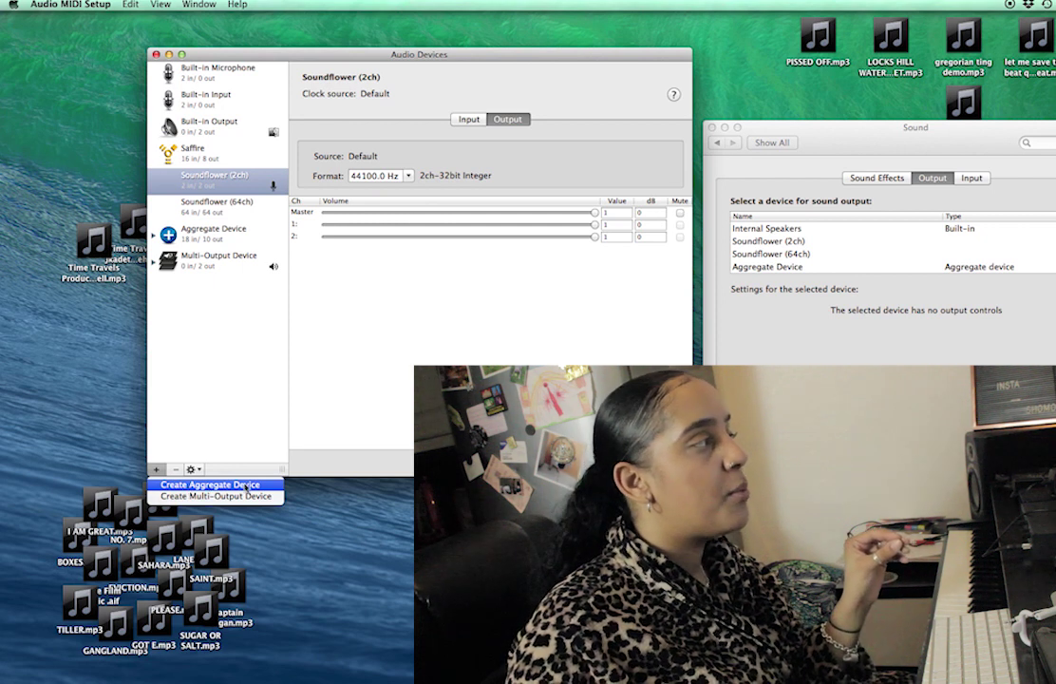
pyautogui.click(245, 239)
pyautogui.click(245, 235)
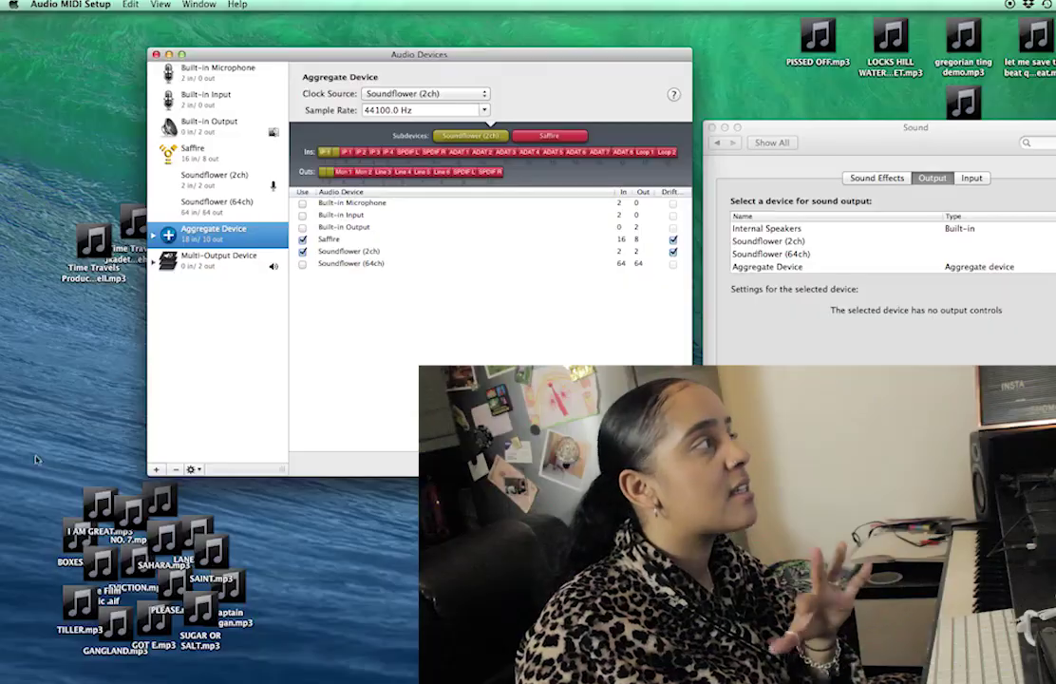
# Show the option for creating a multi-output device and inspect the existing Multi-Output Device's settings.
pyautogui.click(158, 469)
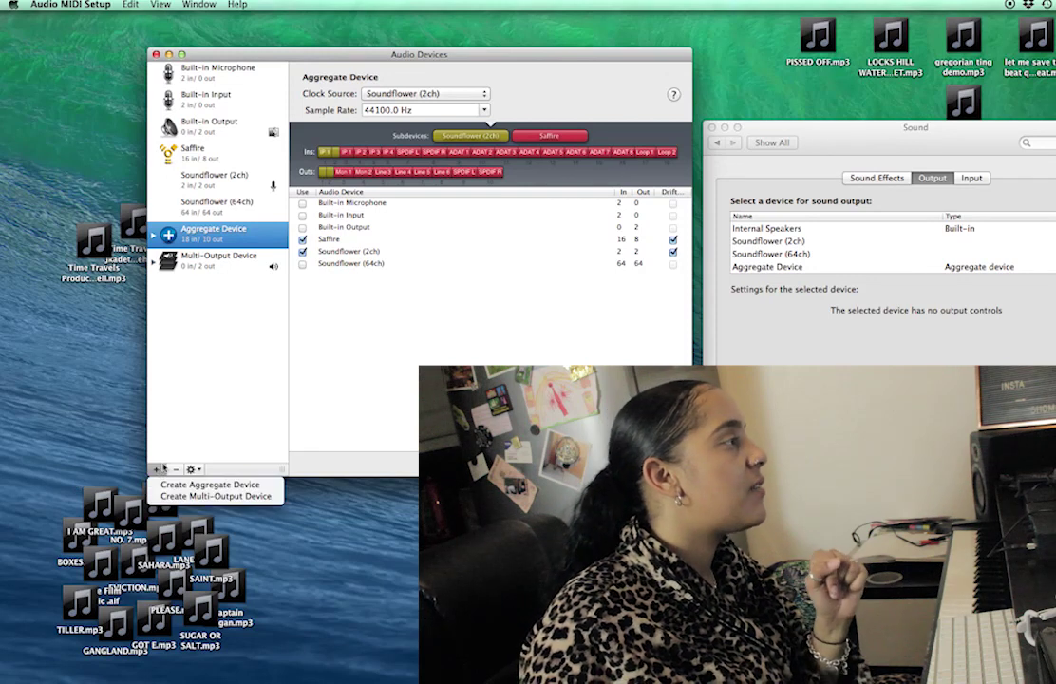
pyautogui.click(232, 266)
pyautogui.click(232, 266)
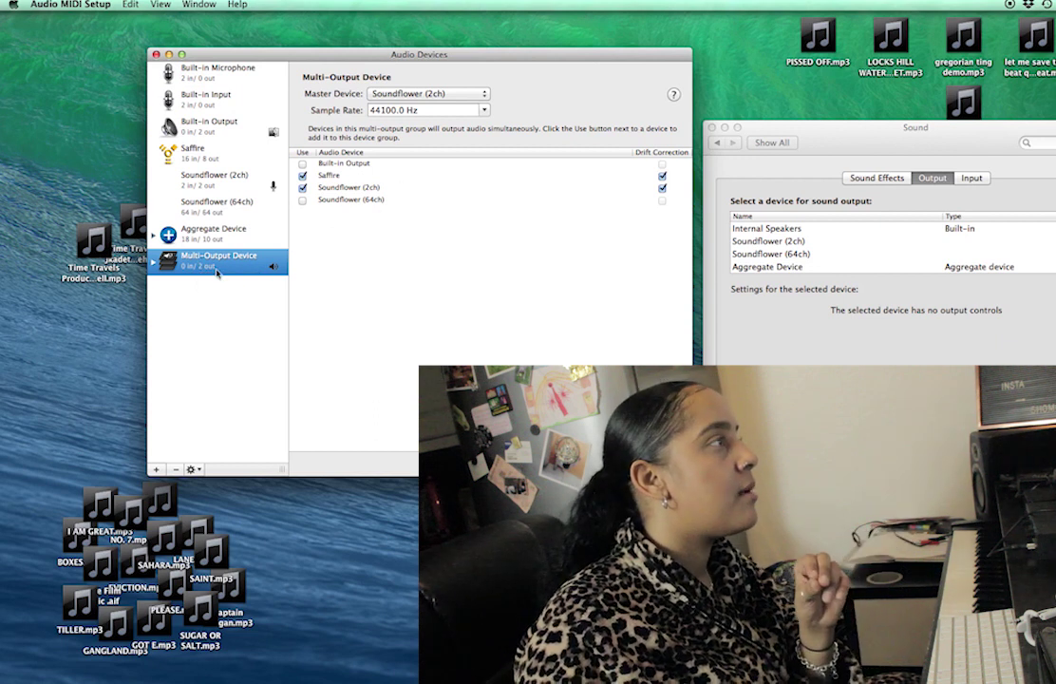
# Check the Multi-Output Device's sound output option and select Multi-Output Device as the output in the Sound preferences.
pyautogui.rightClick(219, 267)
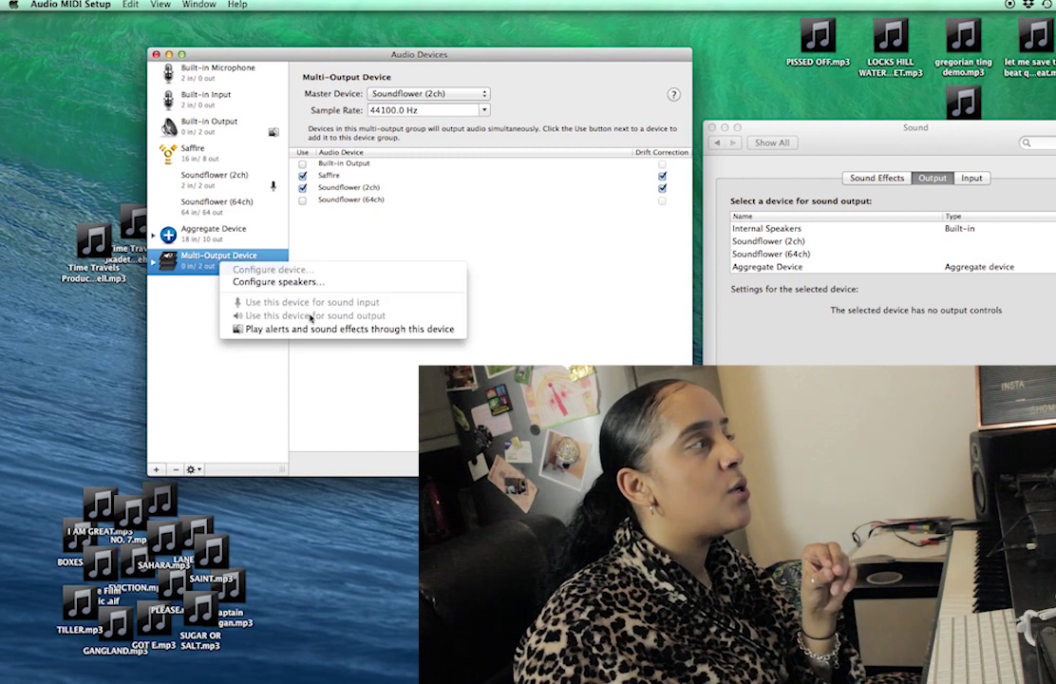
pyautogui.click(351, 328)
pyautogui.click(974, 208)
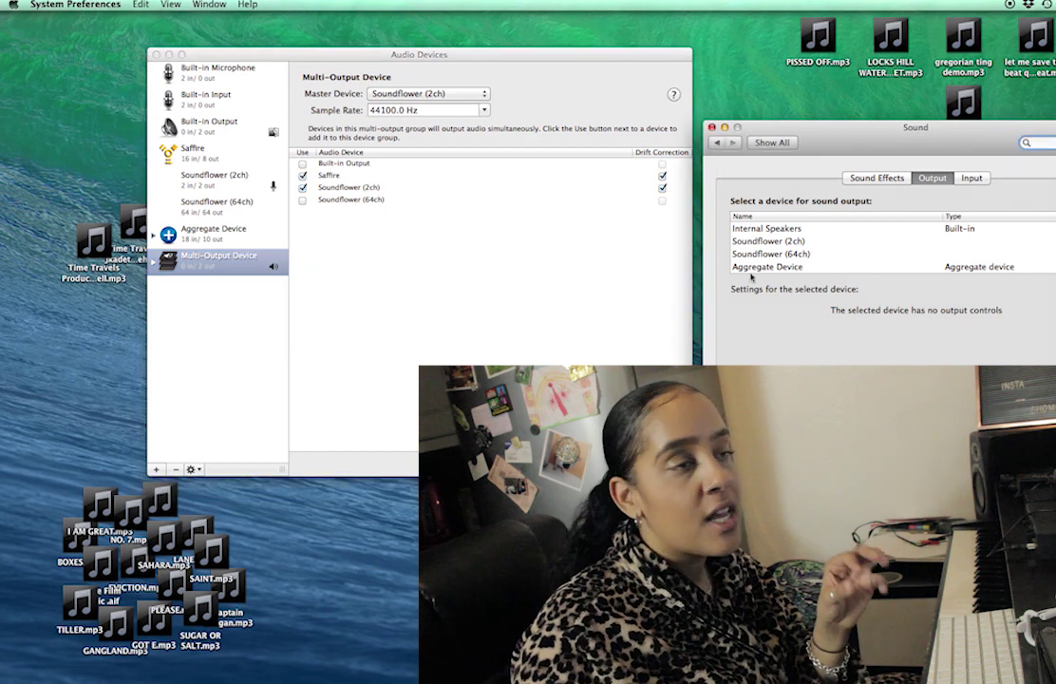
pyautogui.scroll(-2, 835, 251)
pyautogui.click(906, 254)
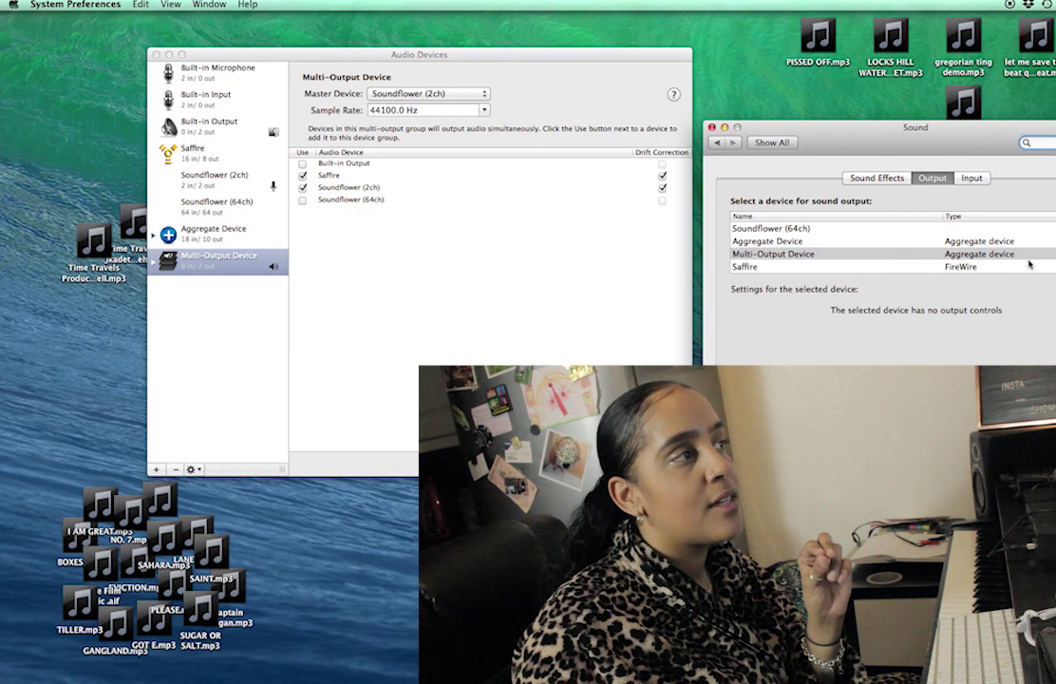
# Check the Soundflower (2ch) device's sound input option and display the input devices in the Sound preferences.
pyautogui.click(231, 190)
pyautogui.click(230, 189)
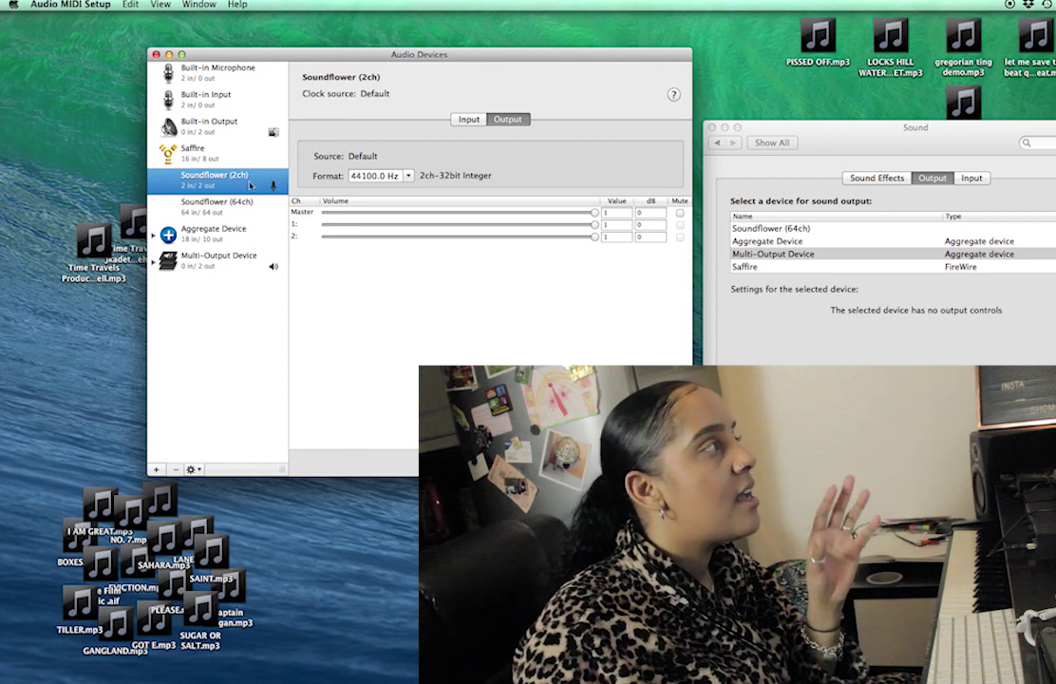
pyautogui.rightClick(247, 183)
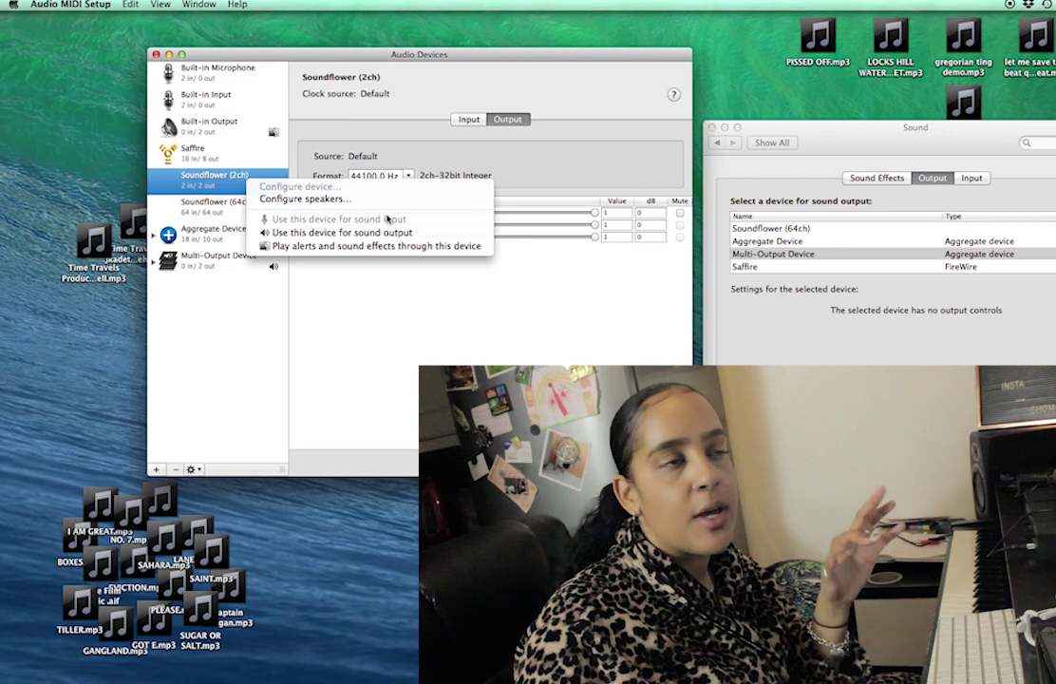
pyautogui.click(800, 325)
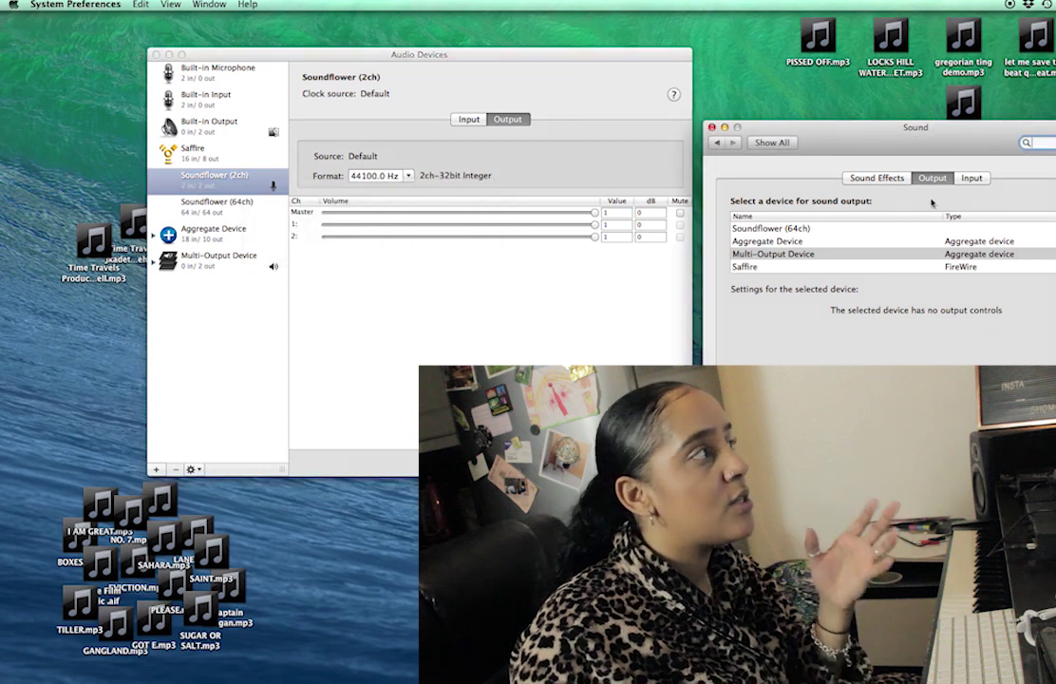
pyautogui.click(971, 179)
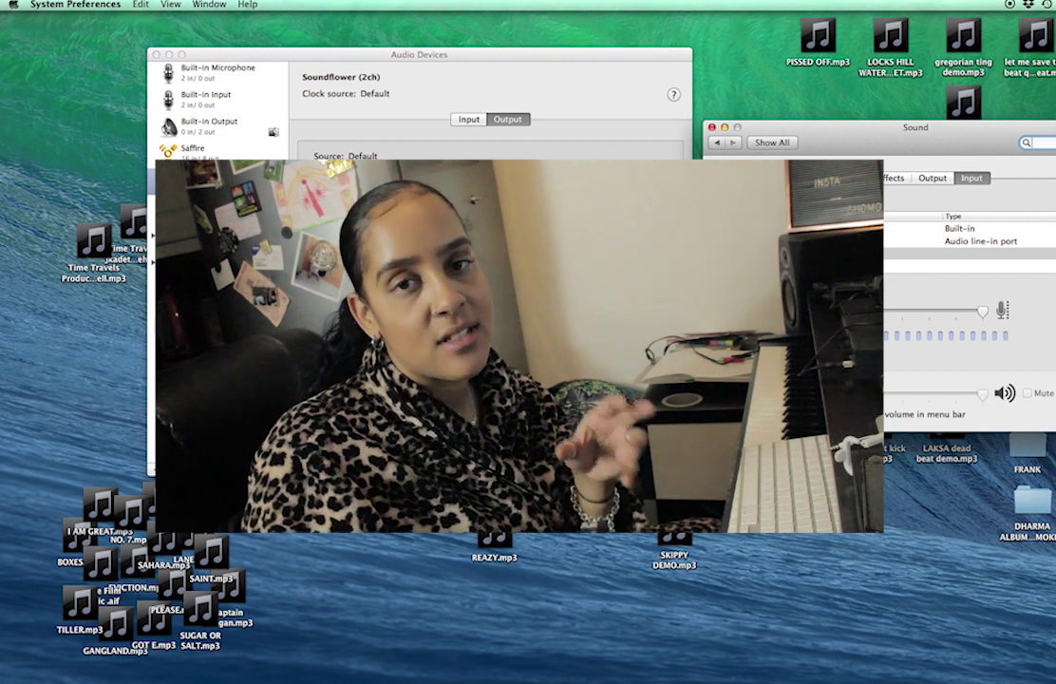
pyautogui.moveTo(11, 95)
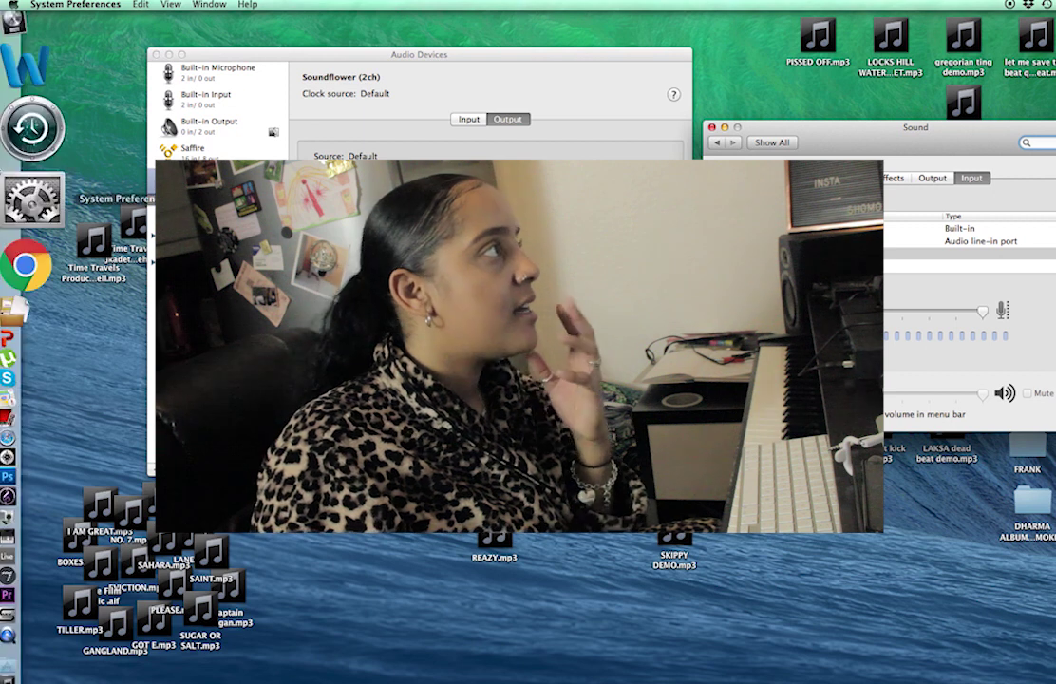
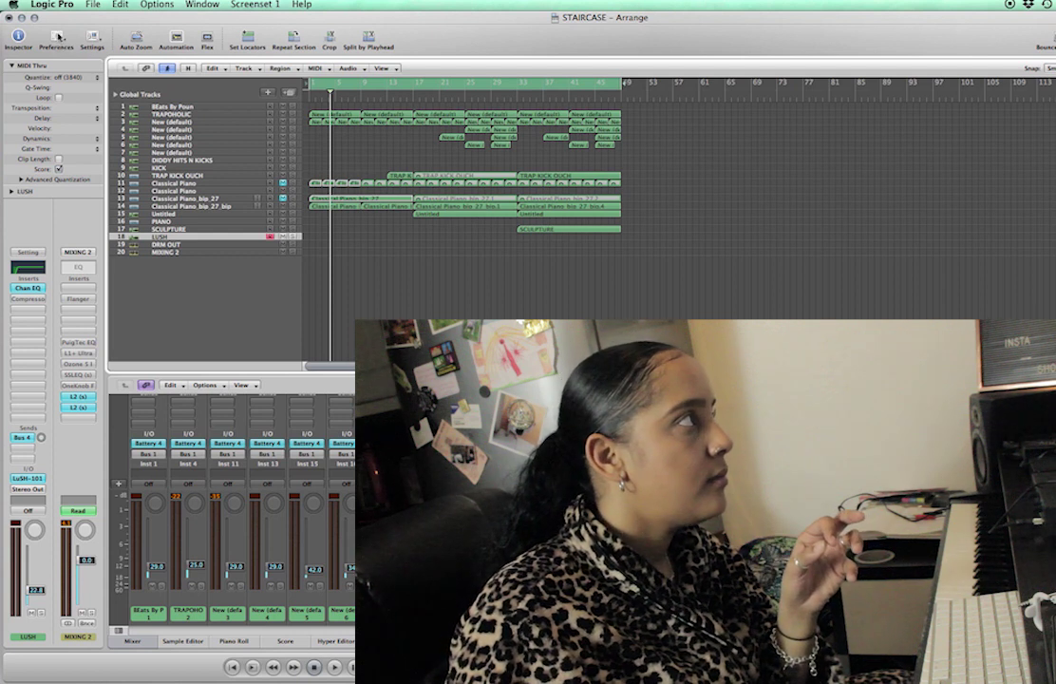
# Inspect the Output Device and Input Device settings in Logic Pro's audio preferences, close them, minimise the project and return to Audio Devices.
pyautogui.click(58, 38)
pyautogui.click(79, 48)
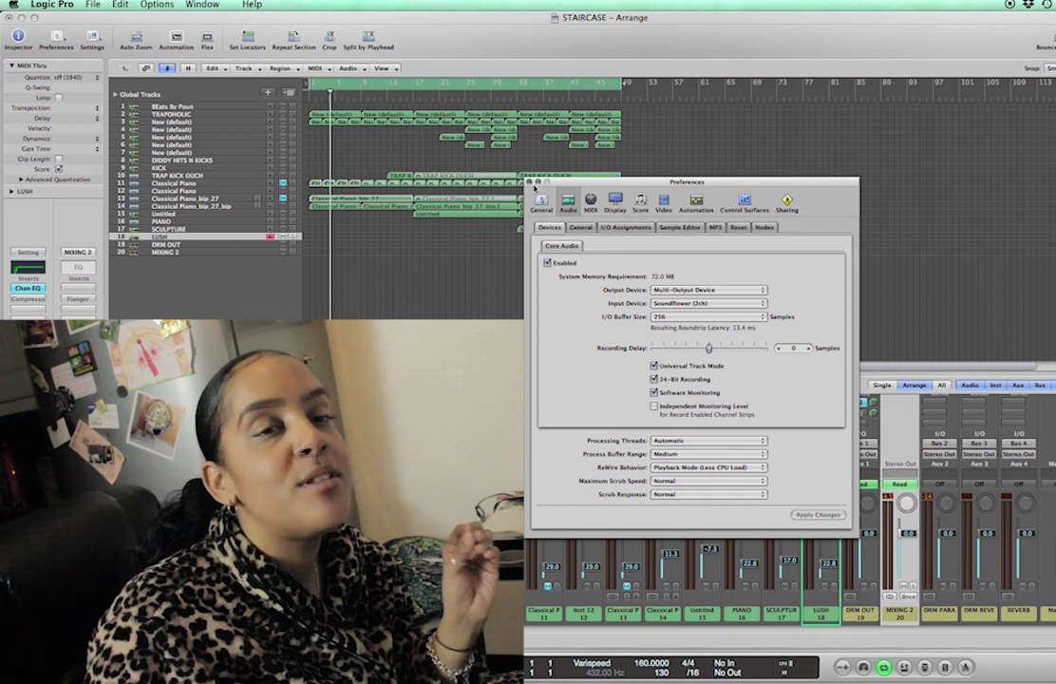
pyautogui.click(530, 182)
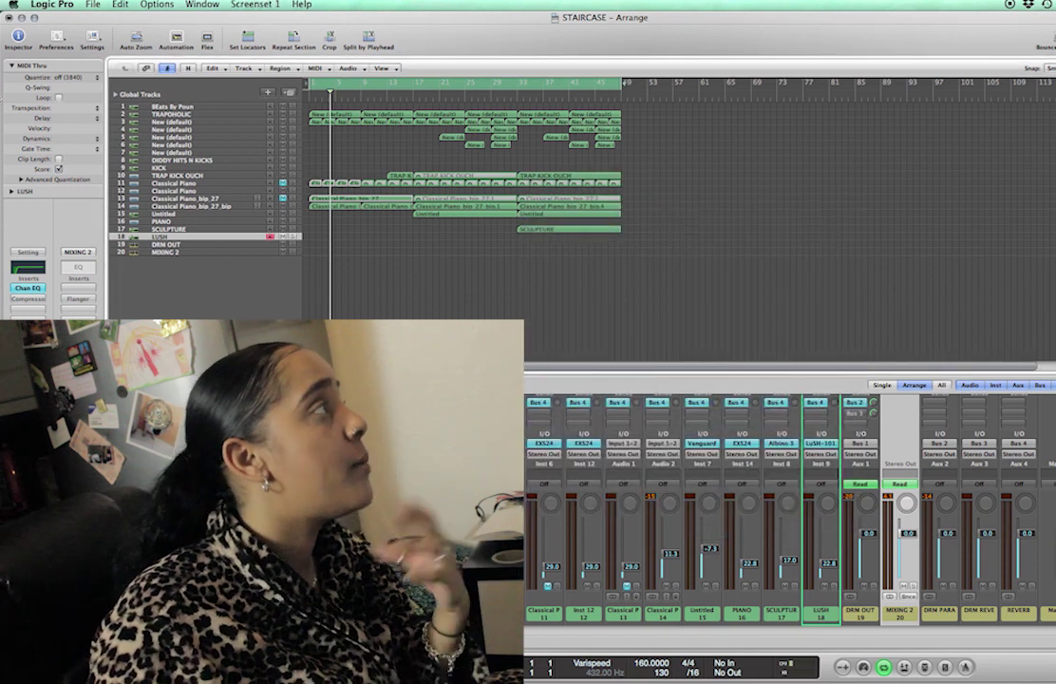
pyautogui.click(21, 18)
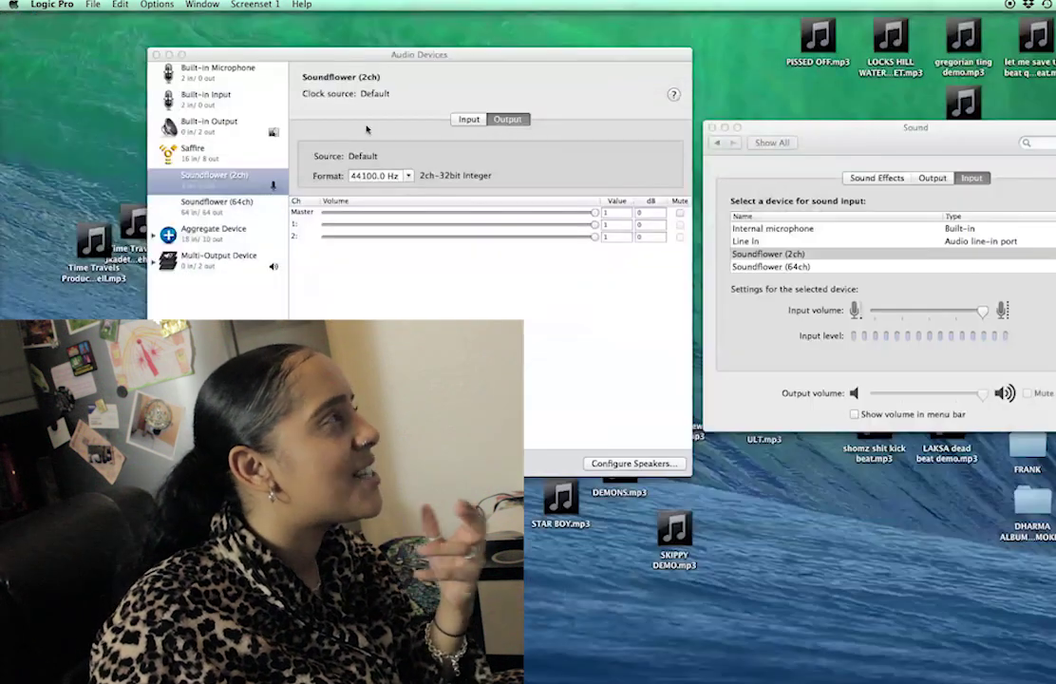
pyautogui.click(581, 462)
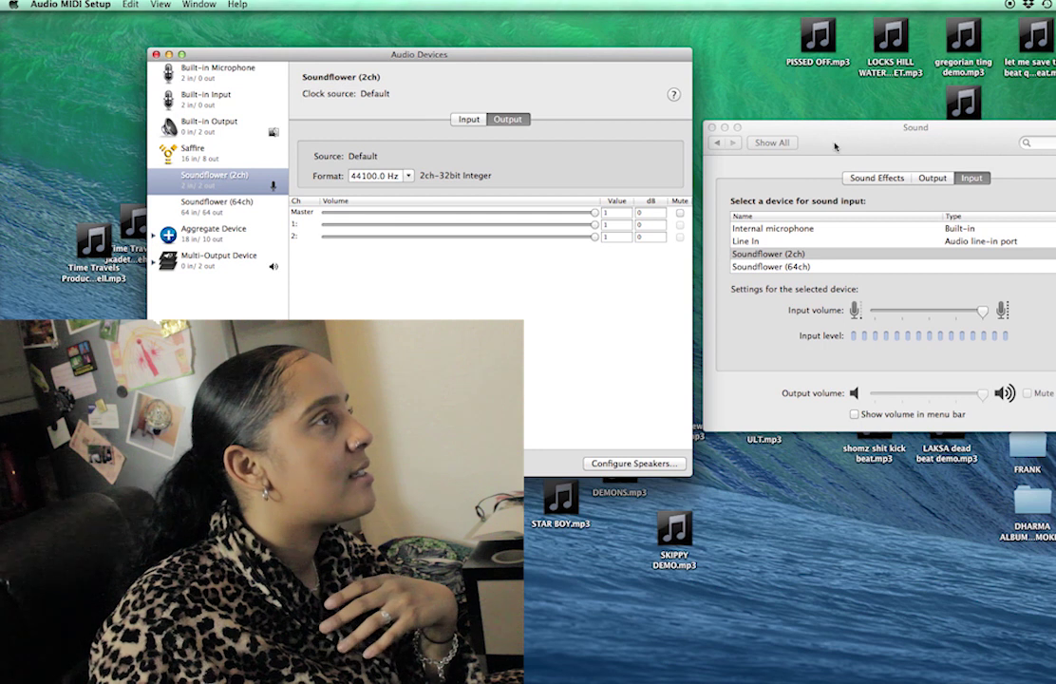
# Search Spotlight for "qui", dismiss the search and show the recording options of QuickTime Player.
pyautogui.moveTo(5, 119)
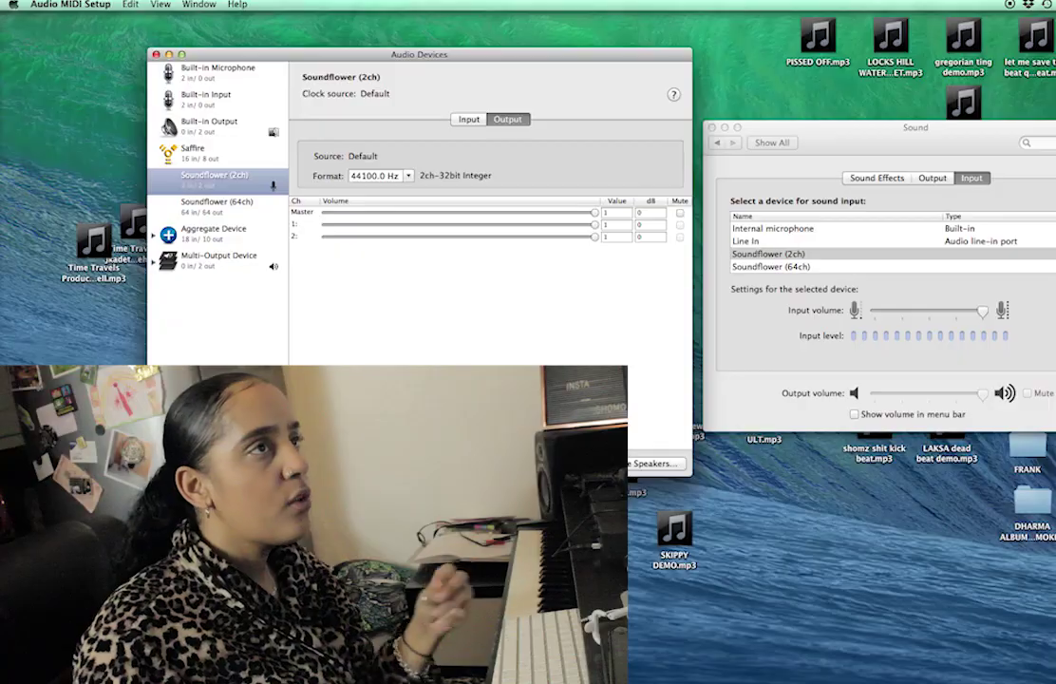
pyautogui.press('super+space')
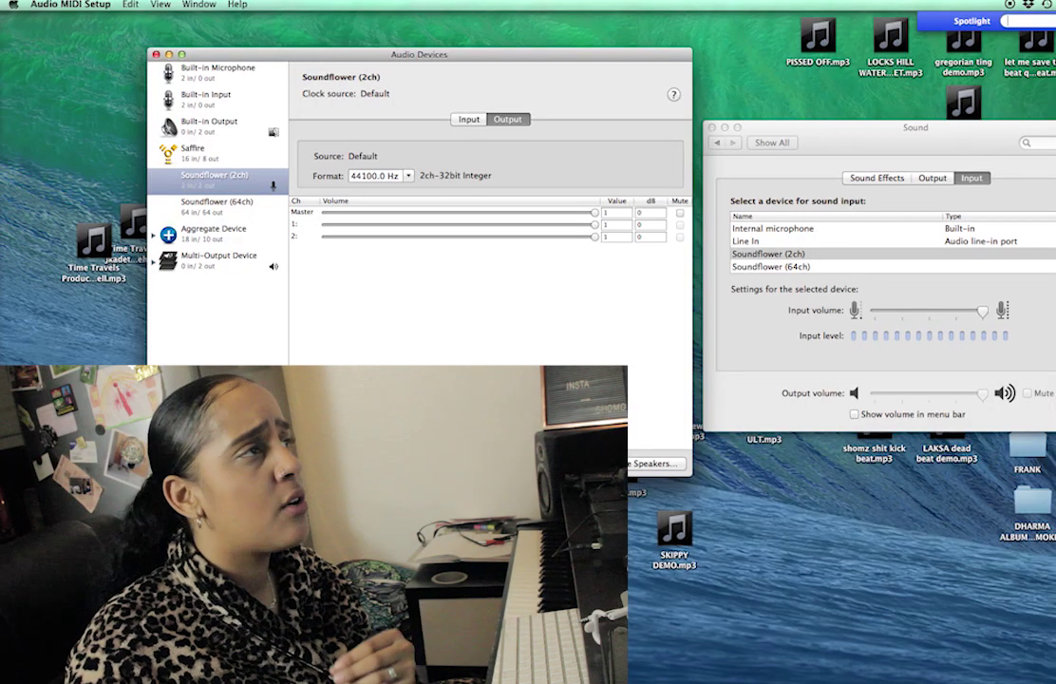
pyautogui.write('qui')
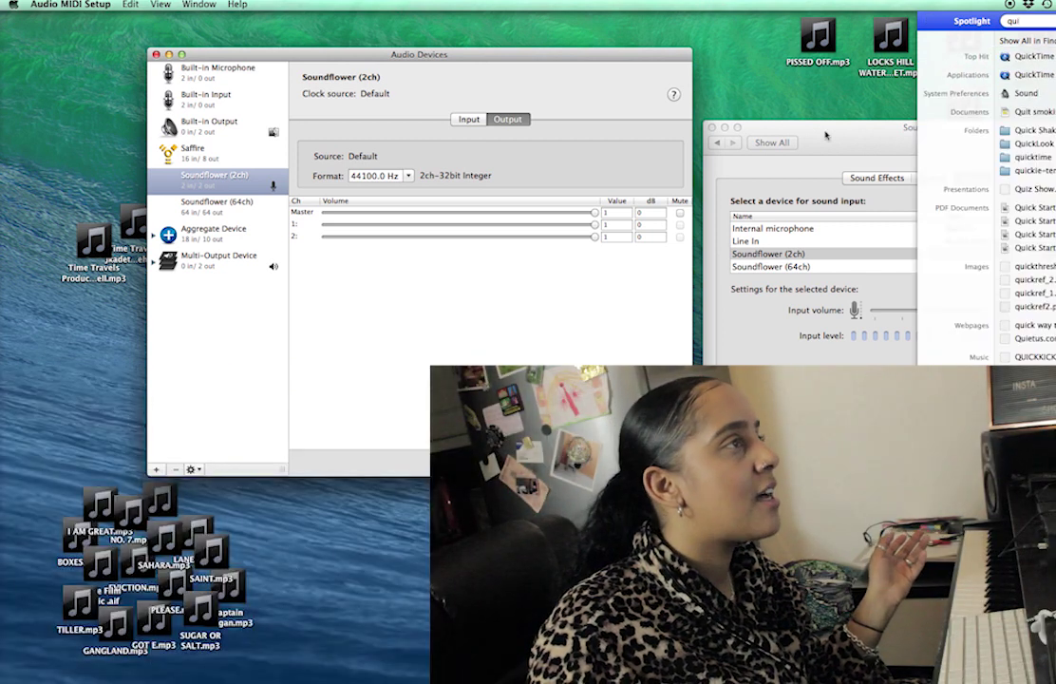
pyautogui.click(718, 125)
pyautogui.moveTo(4, 349)
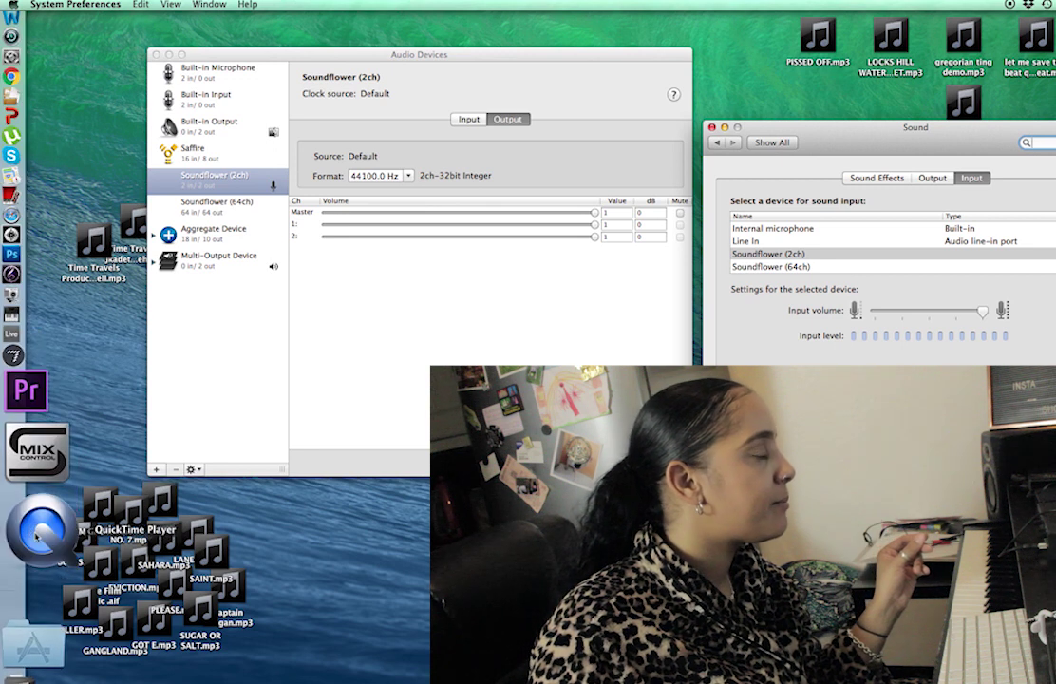
pyautogui.rightClick(36, 537)
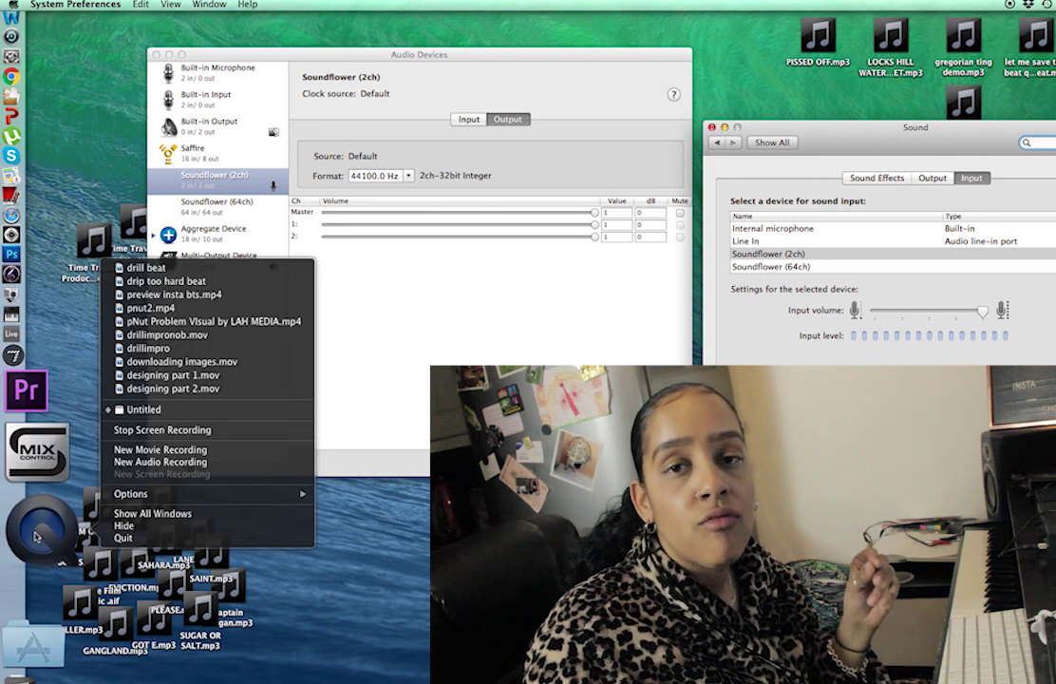